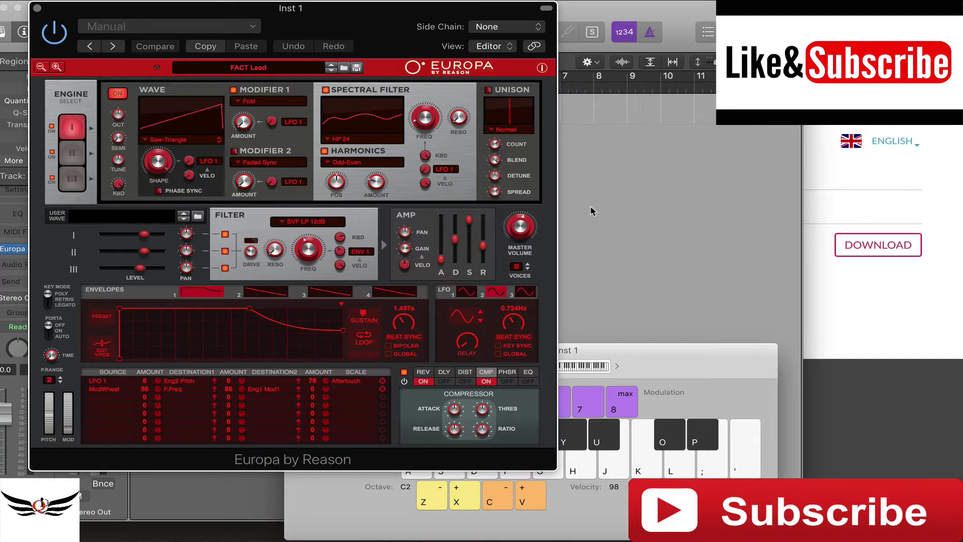
Move the Europa FACT Lead window right so the Logic track inspector is uncovered
drag(380, 28, 500, 37)
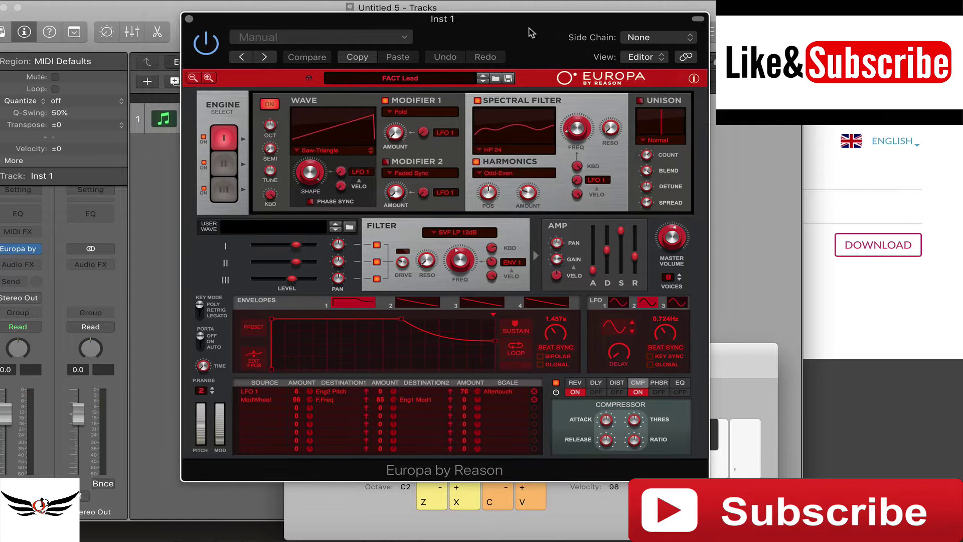
mouse_move(498, 33)
mouse_down()
mouse_move(537, 21)
mouse_move(540, 44)
mouse_up()
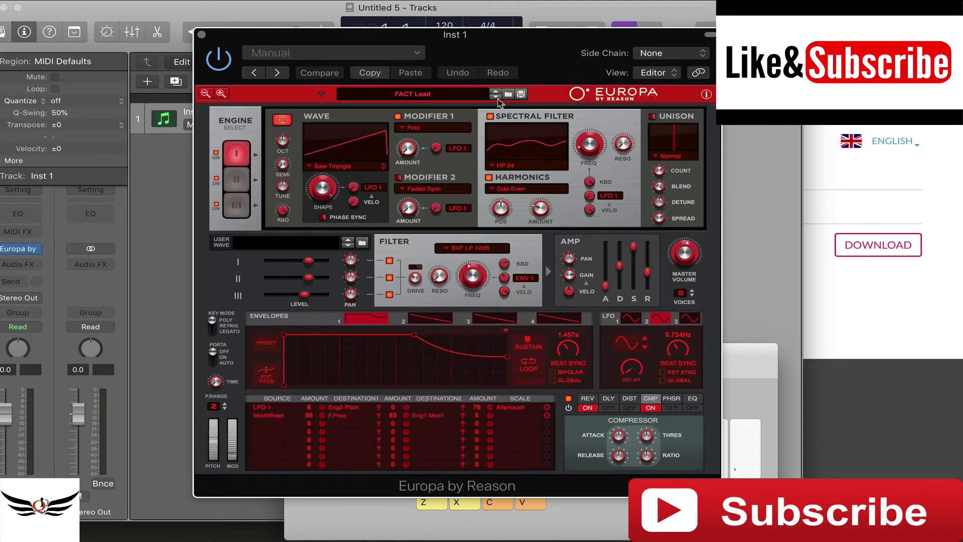
Browse for a user wave sample, cancel the browser, and move Europa up-left
click(362, 244)
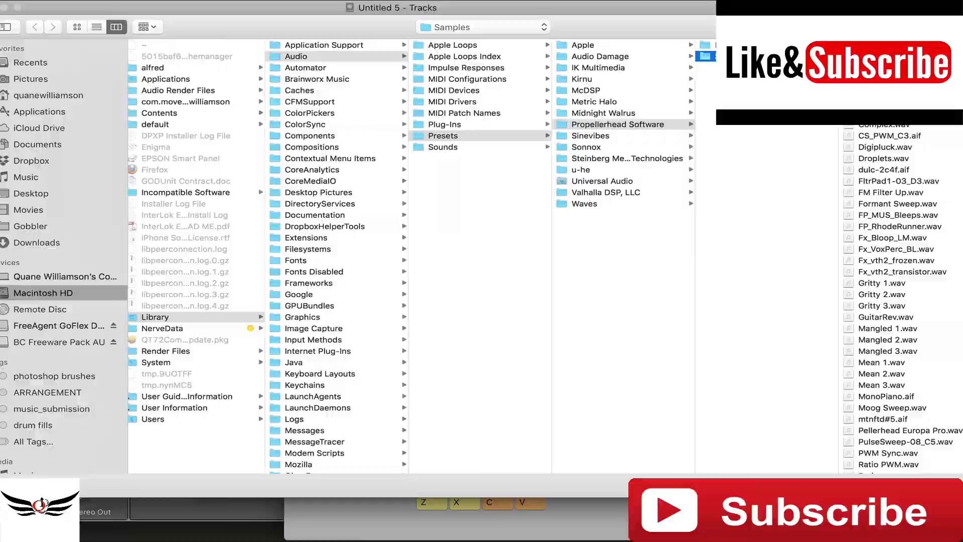
key(Escape)
drag(317, 44, 215, 18)
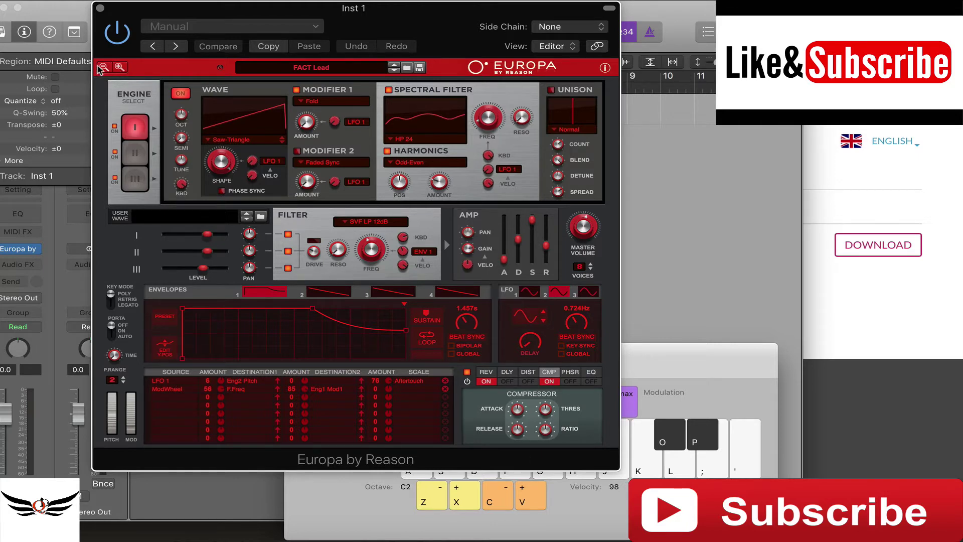
click(120, 68)
click(120, 69)
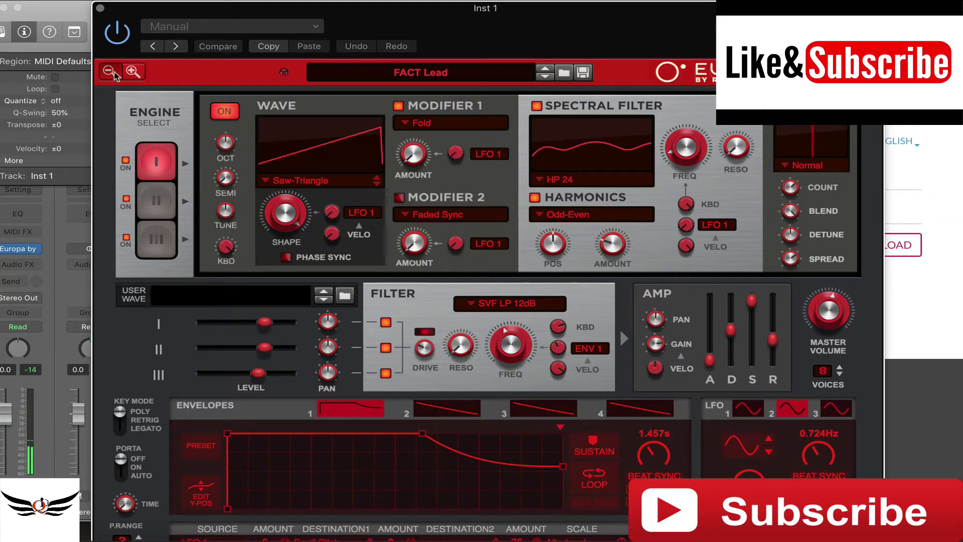
click(114, 73)
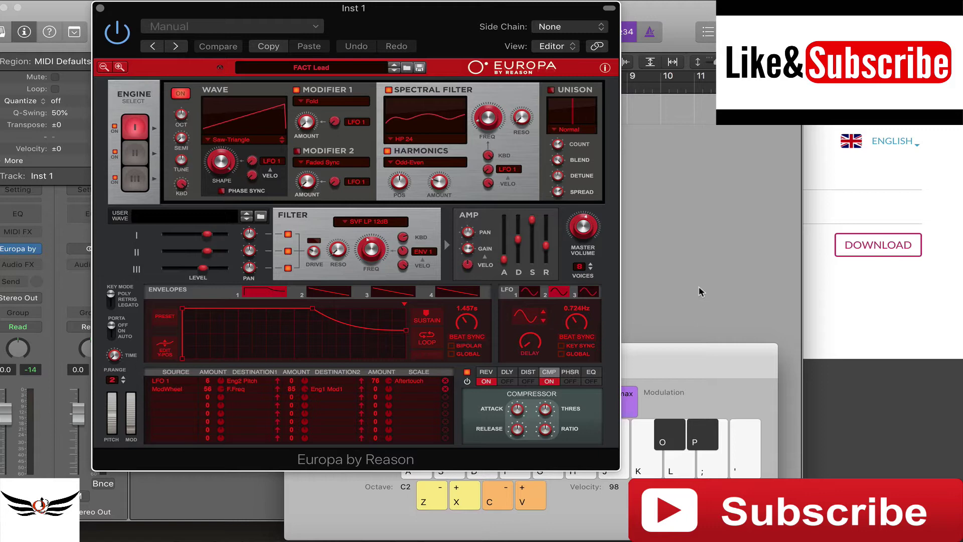
click(914, 317)
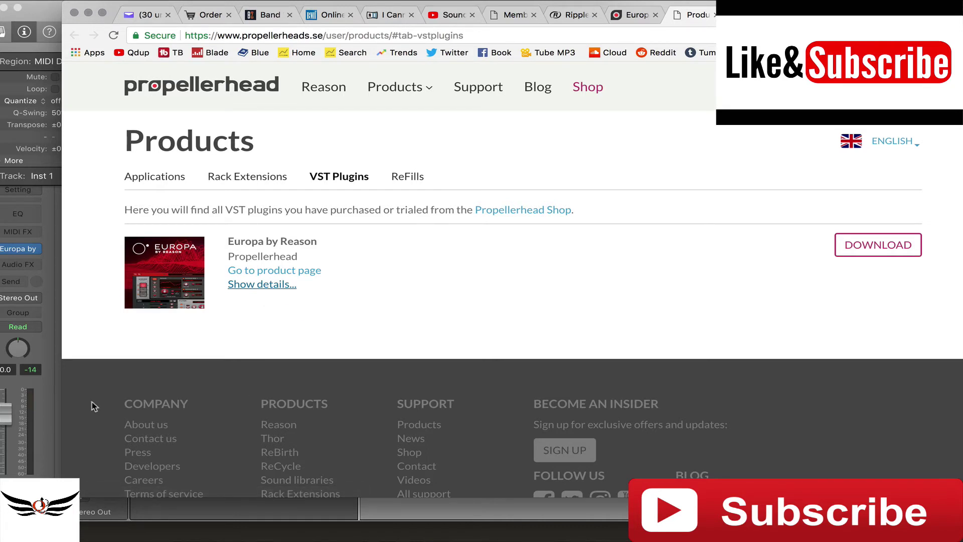
right_click(46, 346)
click(35, 343)
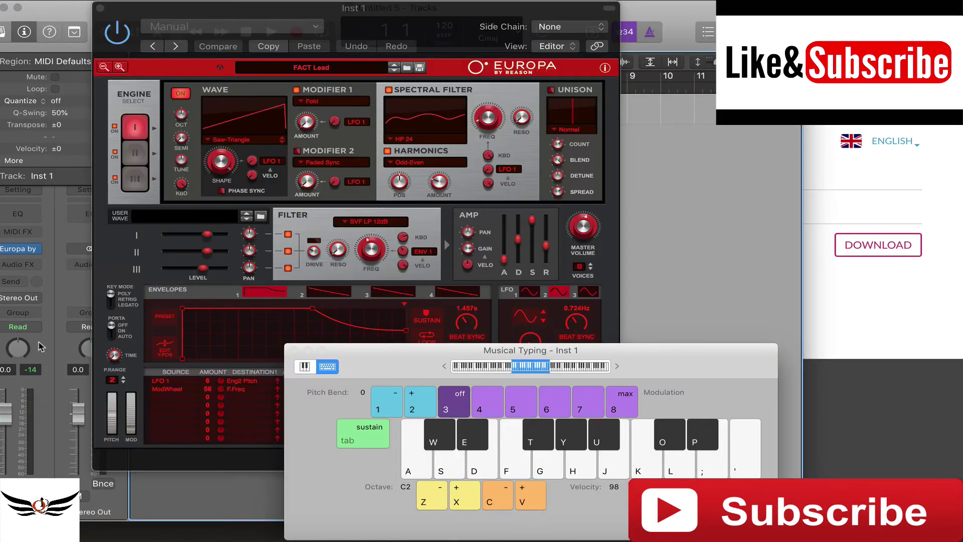
Raise the Europa FACT Lead window above the Musical Typing keyboard
click(334, 17)
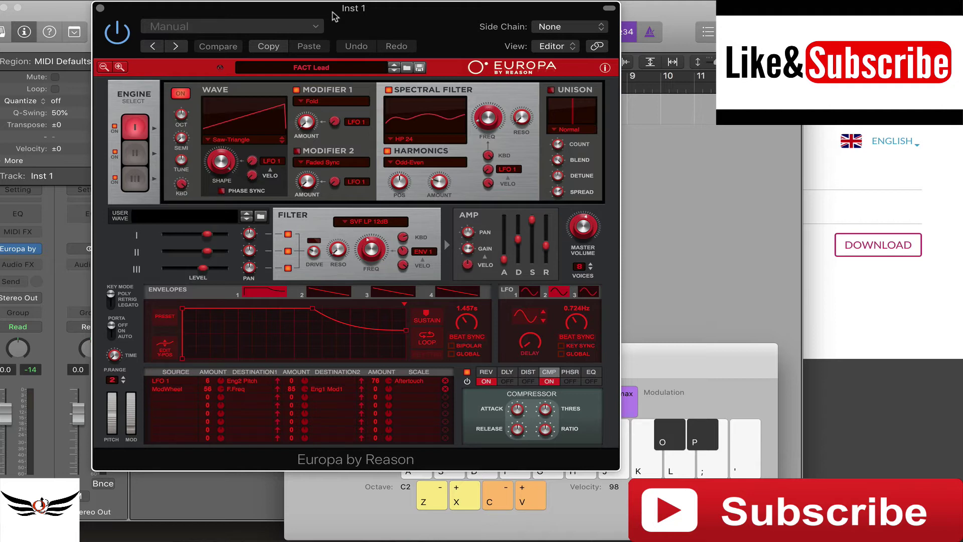